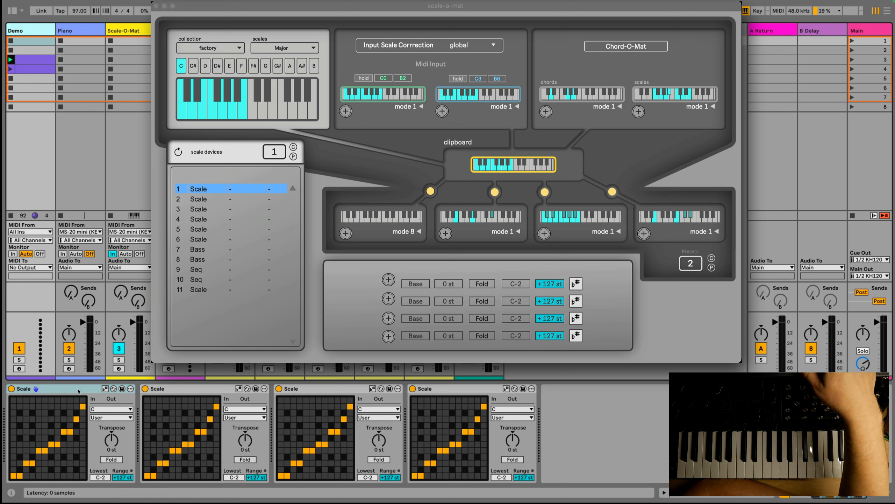
Step: Go through the second, third and fourth Scale devices in the Demo track's device chain
{"action": "left_click", "coordinate": [180, 393]}
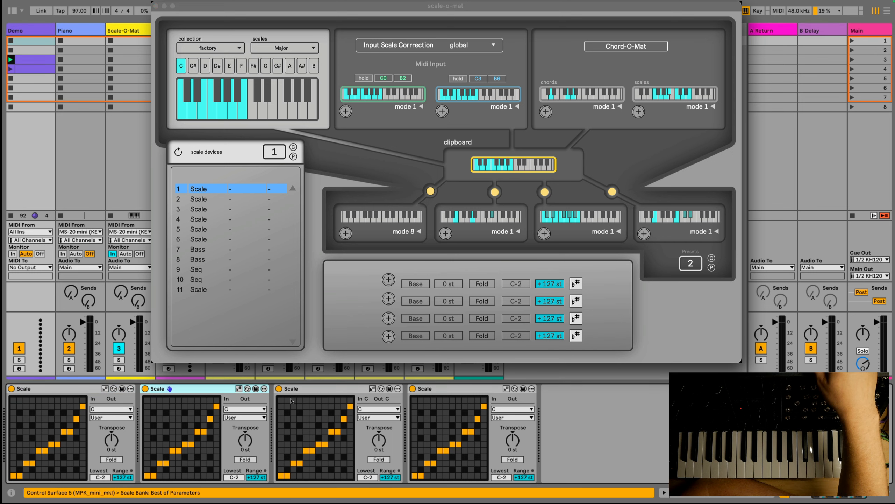
{"action": "left_click", "coordinate": [321, 392]}
{"action": "left_click", "coordinate": [437, 395]}
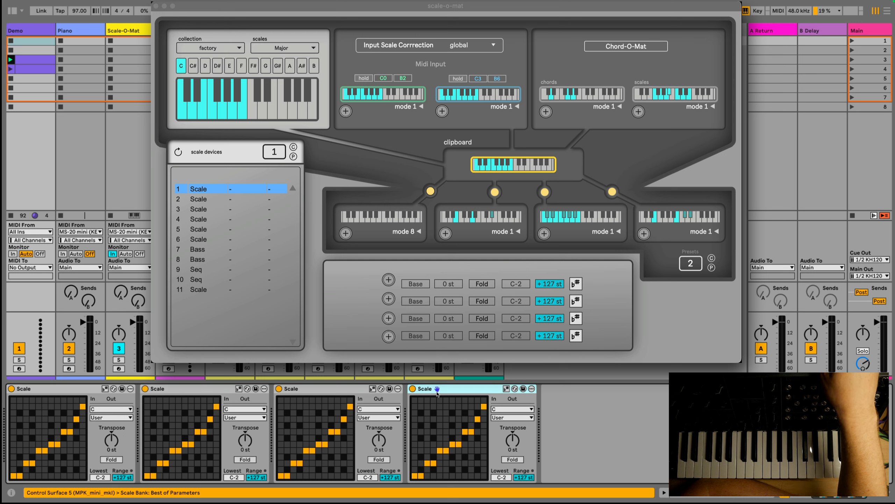
Step: Rename the Demo track's first two Scale devices as Demo 1 and Demo 2
{"action": "left_click", "coordinate": [59, 392]}
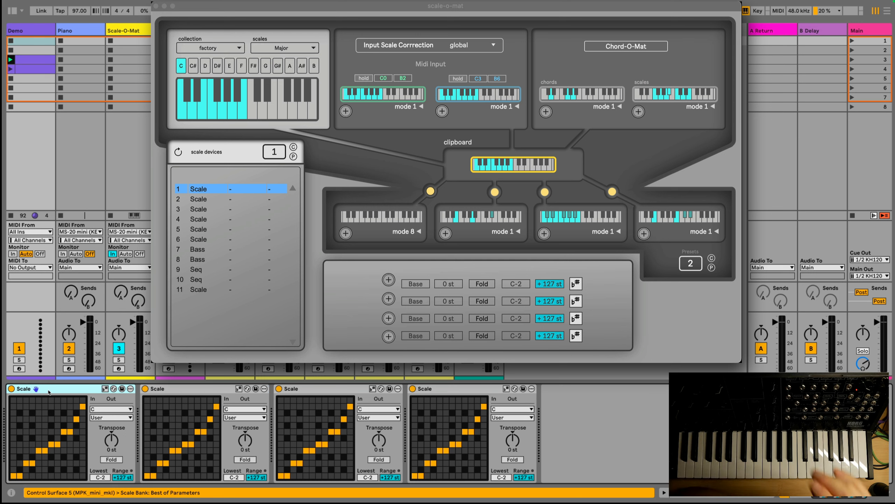
{"action": "type", "text": "Demo 1"}
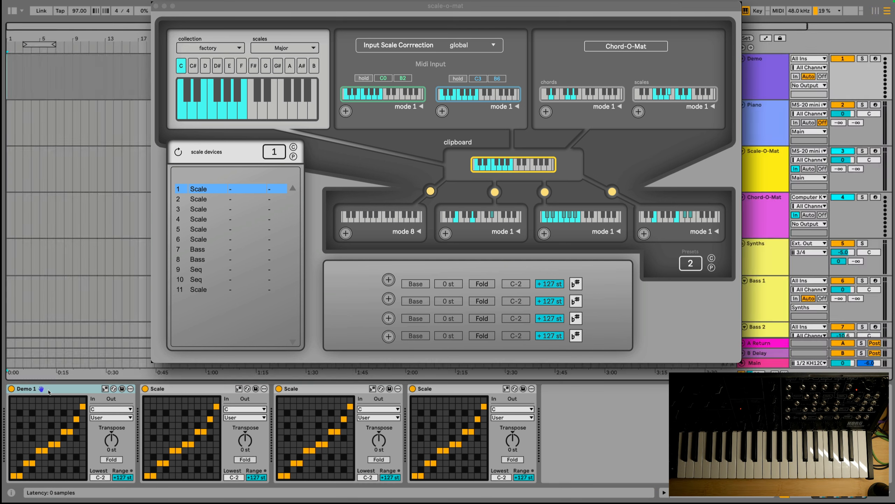
{"action": "left_click", "coordinate": [171, 393]}
{"action": "key", "text": "super+r"}
{"action": "type", "text": "Demo 2"}
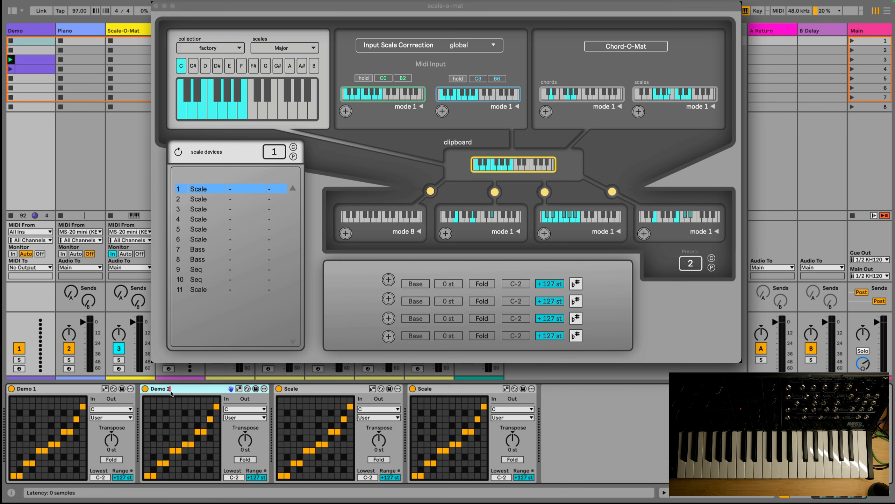
Step: Rename the Demo track's third and fourth Scale devices as Demo 3 and Demo 4
{"action": "left_click", "coordinate": [320, 389]}
{"action": "type", "text": "Demo 3"}
{"action": "left_click", "coordinate": [450, 389]}
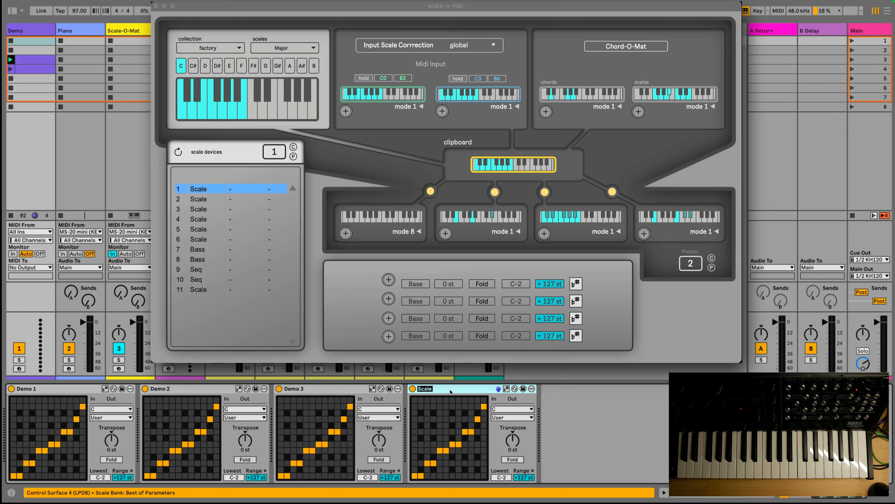
{"action": "type", "text": "Demo 4"}
{"action": "key", "text": "Return"}
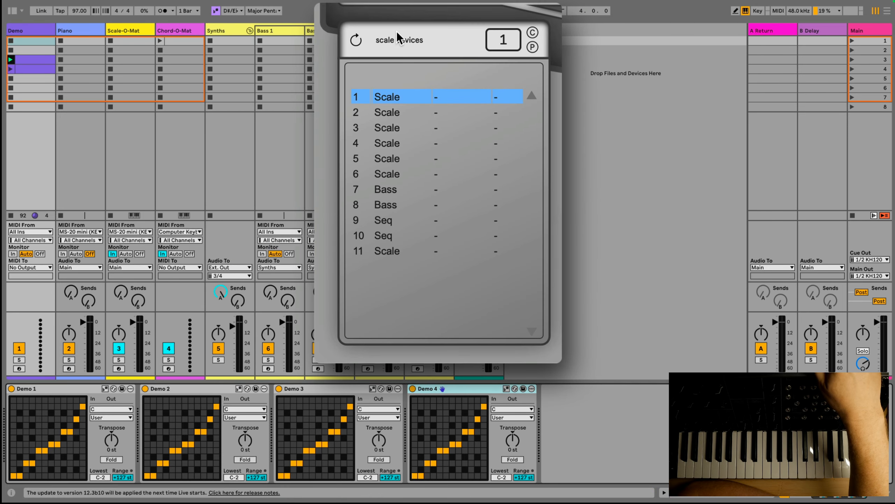
Step: Refresh the scale devices list and select the Demo 2, Demo 3 and Demo 4 entries to view their devices
{"action": "left_click", "coordinate": [398, 39]}
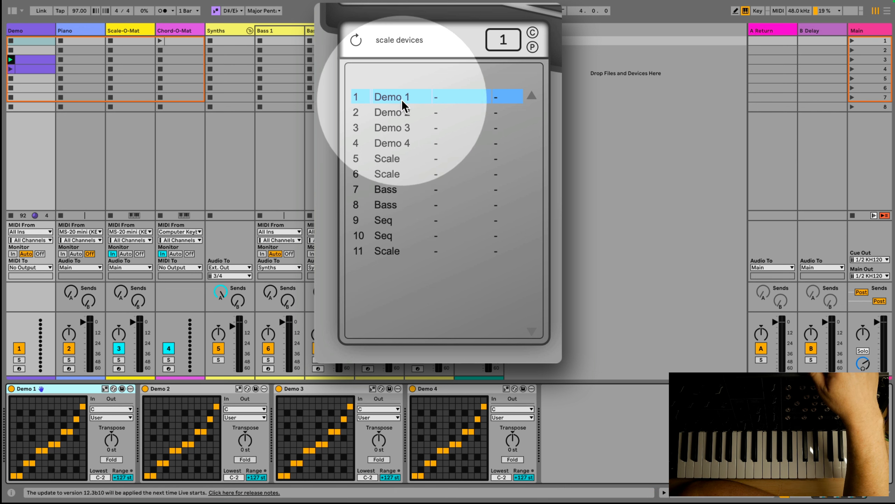
{"action": "left_click", "coordinate": [400, 110]}
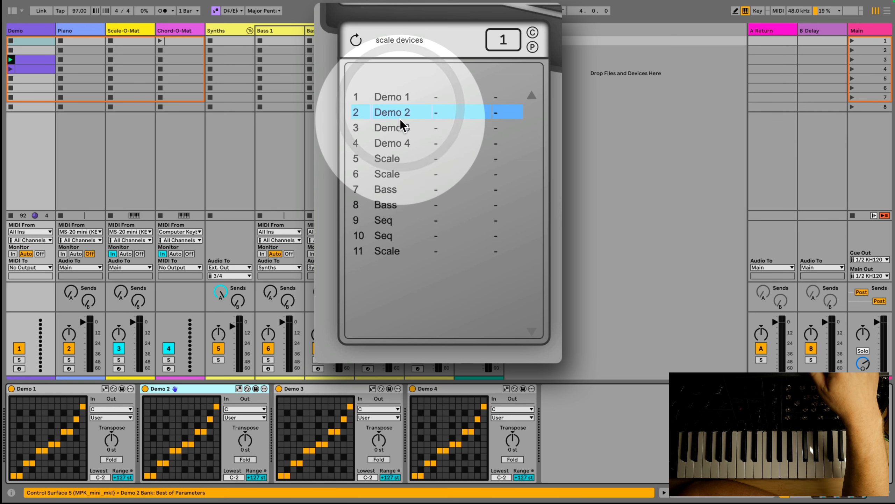
{"action": "left_click", "coordinate": [401, 125]}
{"action": "left_click", "coordinate": [402, 142]}
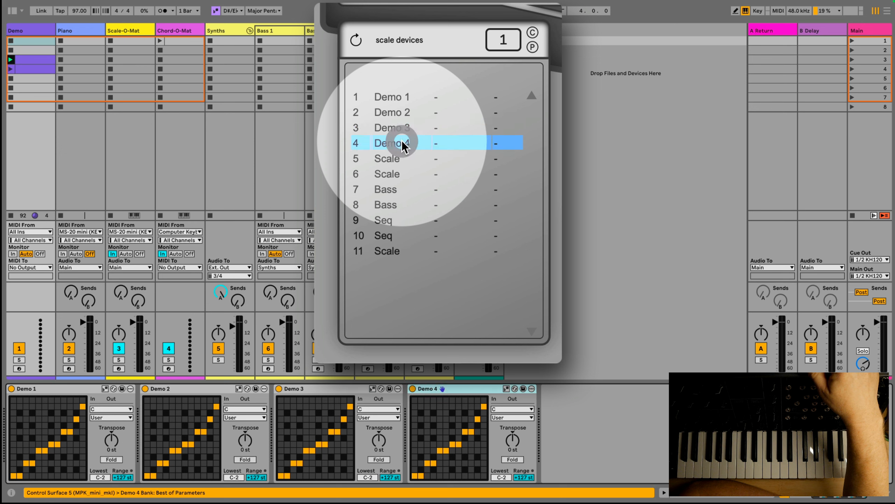
{"action": "left_click", "coordinate": [402, 127]}
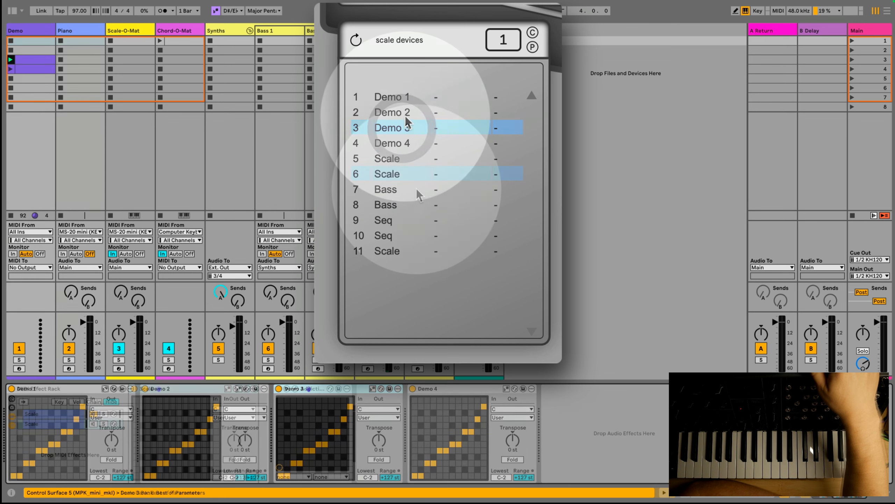
Step: Move back and forth through the Bass and Seq entries in the scale devices list to view each track's device
{"action": "left_click", "coordinate": [417, 190]}
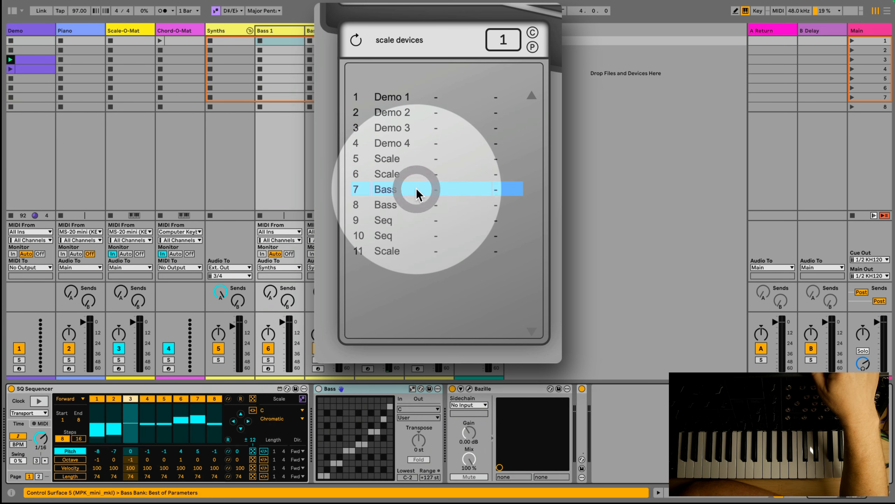
{"action": "left_click", "coordinate": [422, 216]}
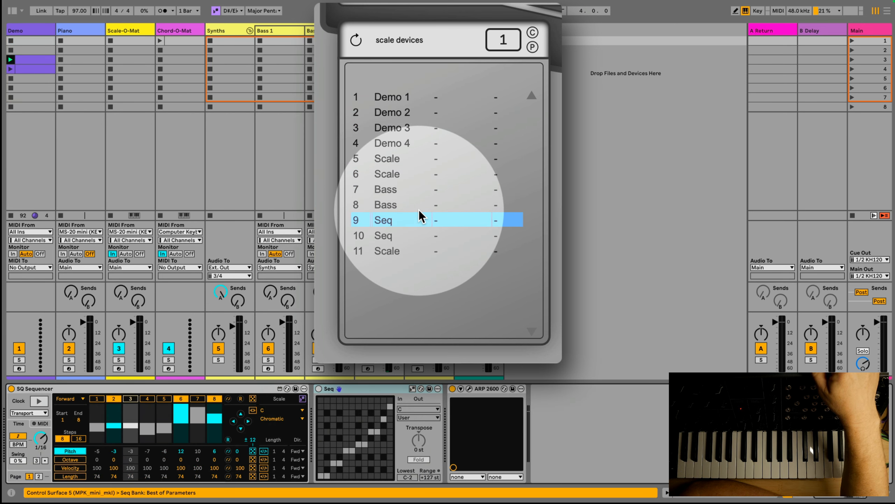
{"action": "left_click", "coordinate": [421, 205]}
{"action": "left_click", "coordinate": [419, 219]}
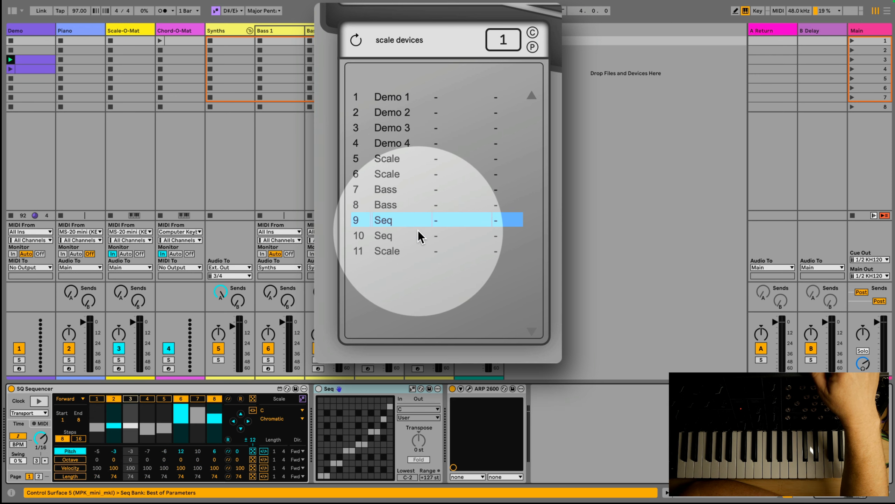
{"action": "left_click", "coordinate": [419, 235]}
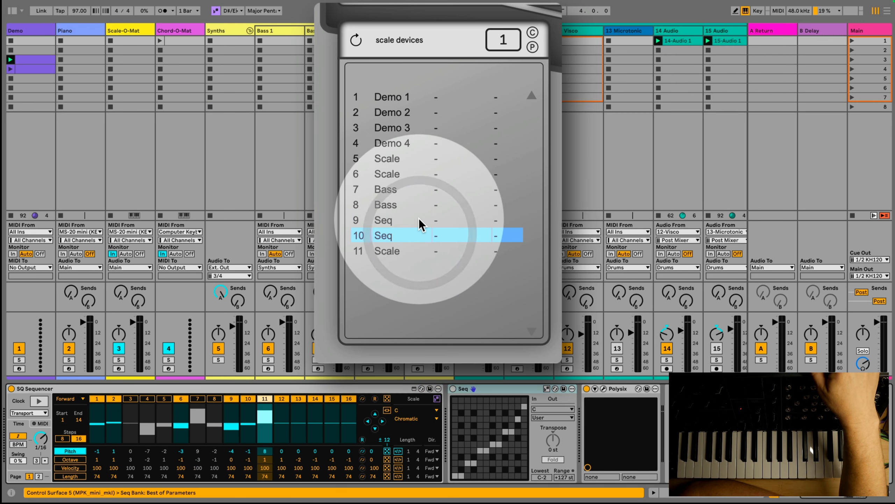
{"action": "left_click", "coordinate": [419, 218]}
{"action": "left_click", "coordinate": [419, 198]}
{"action": "left_click", "coordinate": [416, 187]}
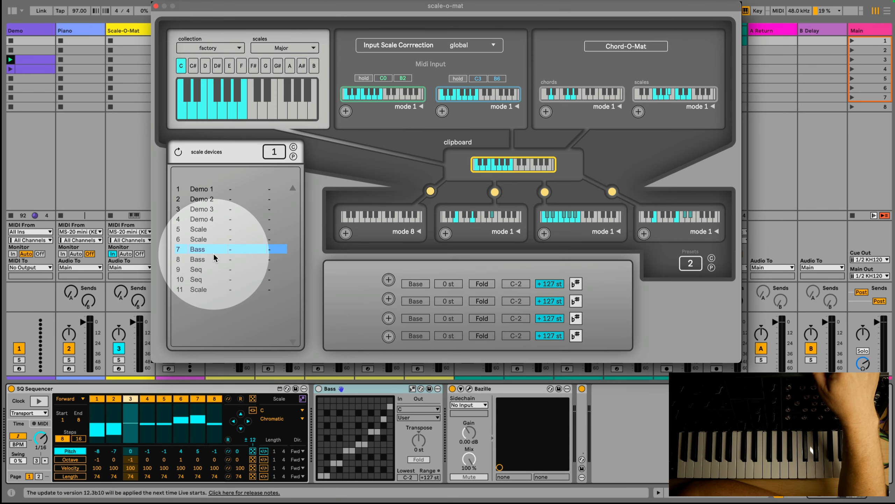
{"action": "left_click", "coordinate": [215, 260]}
{"action": "left_click", "coordinate": [215, 270]}
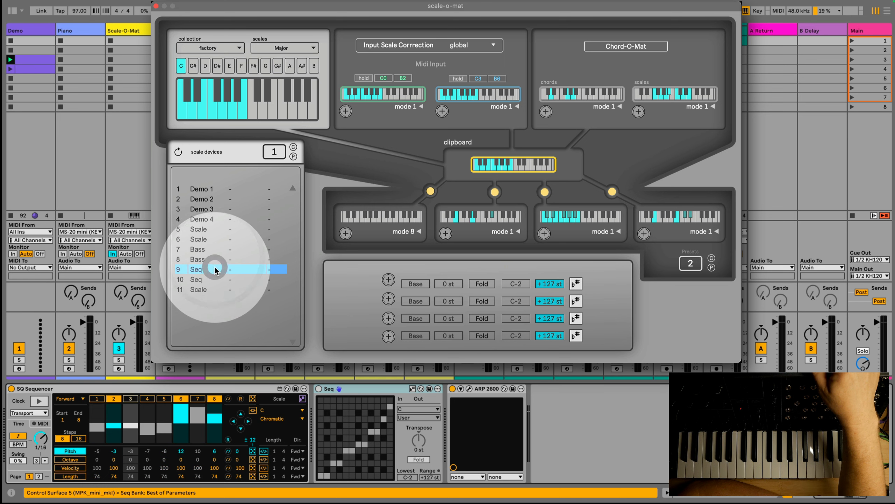
{"action": "left_click", "coordinate": [215, 277]}
{"action": "left_click", "coordinate": [214, 268]}
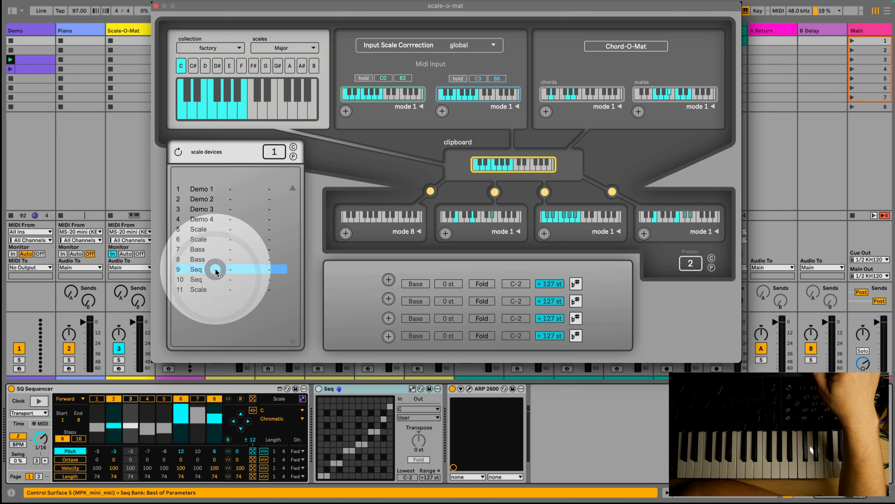
{"action": "left_click", "coordinate": [215, 261]}
{"action": "left_click", "coordinate": [215, 249]}
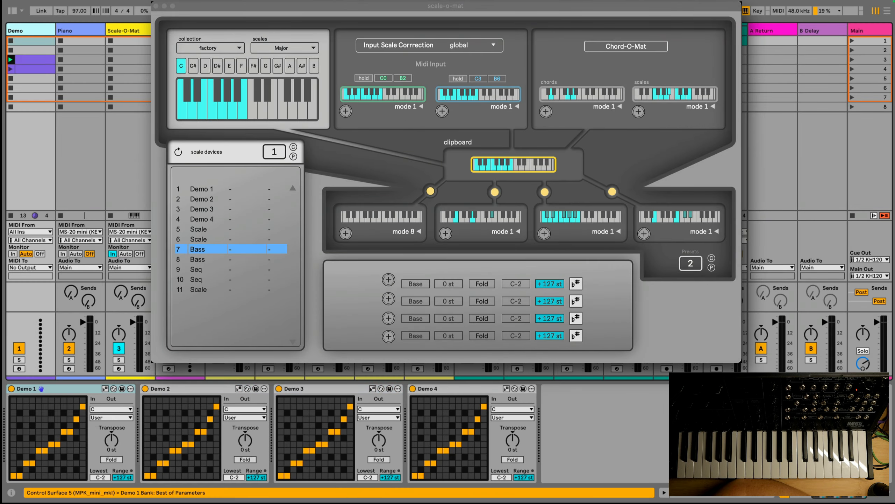
Step: Step through the scale devices list from Demo 1 down to Demo 4, and return the selection to Demo 1
{"action": "left_click", "coordinate": [220, 189]}
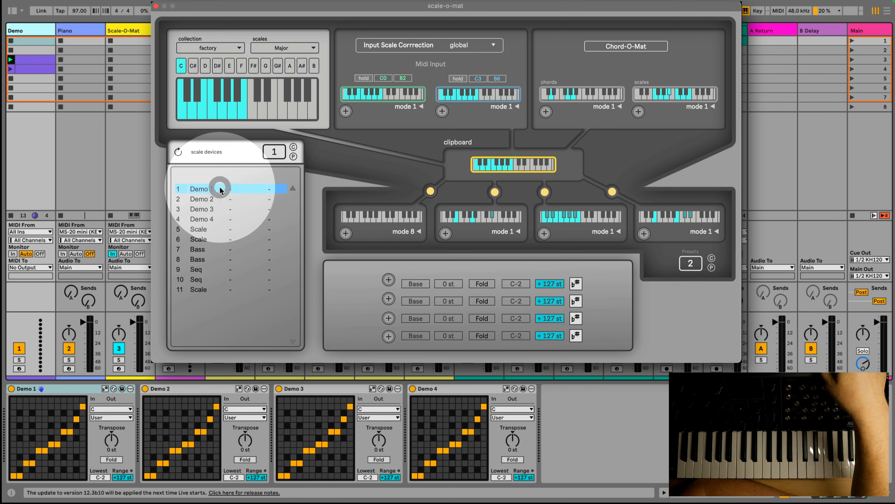
{"action": "key", "text": "Down"}
{"action": "key", "text": "Down"}
{"action": "key", "text": "Down"}
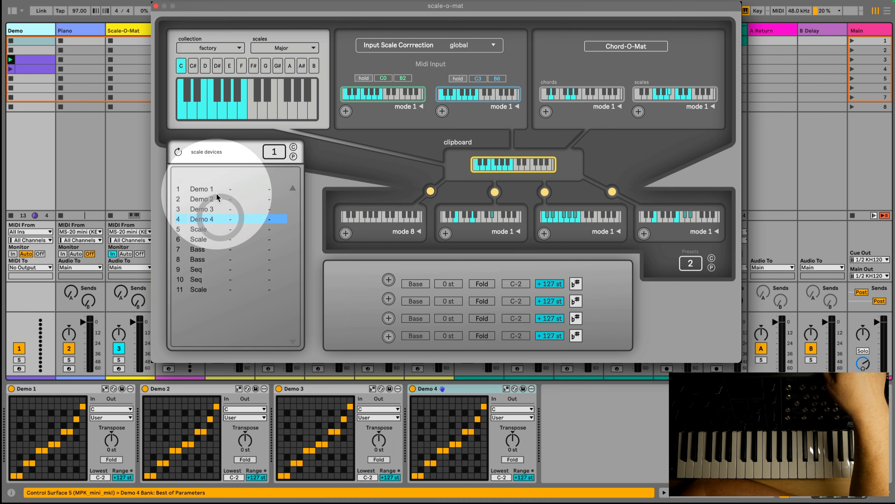
{"action": "left_click", "coordinate": [216, 190]}
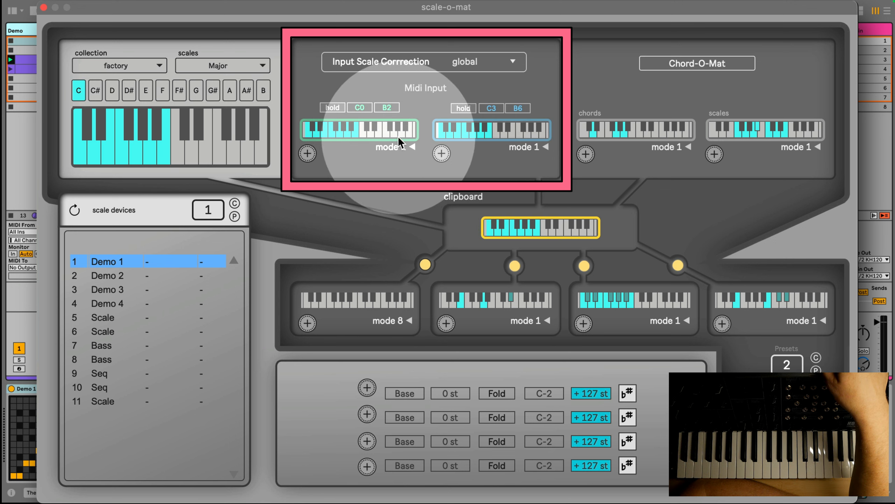
Step: Lower the first MIDI input's key range start to F#-1
{"action": "left_click", "coordinate": [309, 147]}
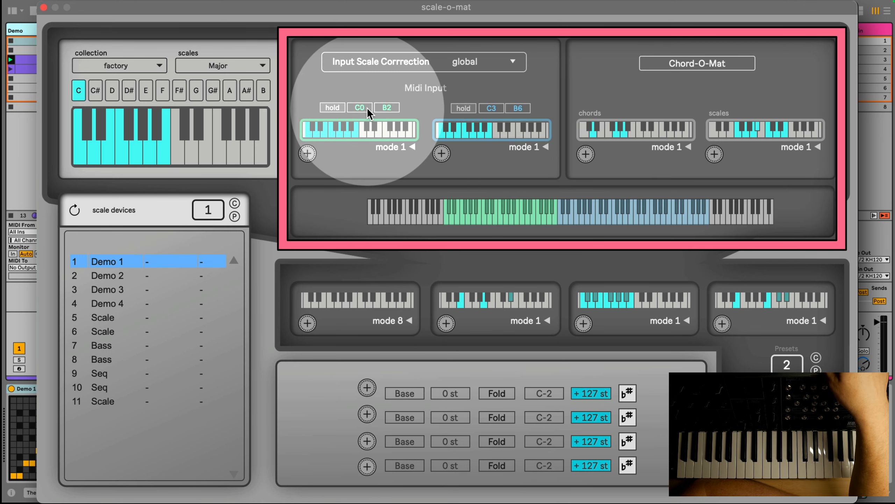
{"action": "left_click_drag", "start_coordinate": [366, 108], "coordinate": [362, 161]}
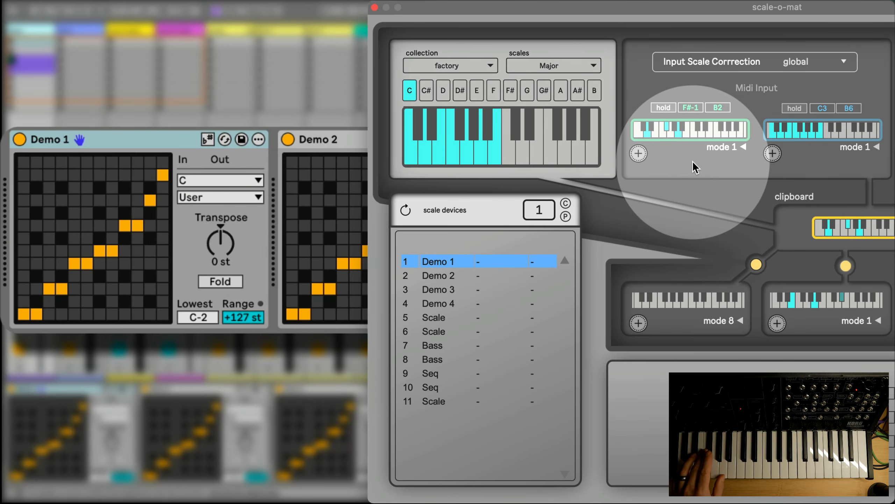
Step: Connect the first MIDI input's live scale to the Demo 1, Demo 2, Demo 3 and Demo 4 devices
{"action": "left_click", "coordinate": [638, 154]}
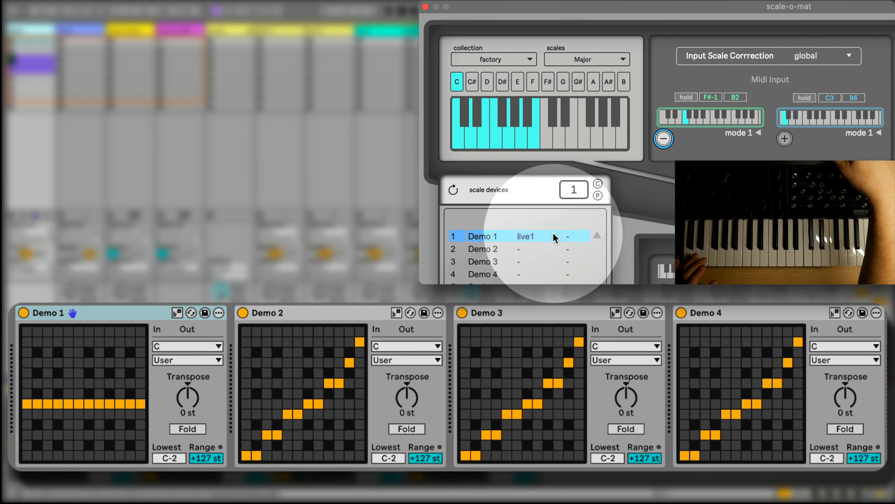
{"action": "left_click", "coordinate": [537, 250]}
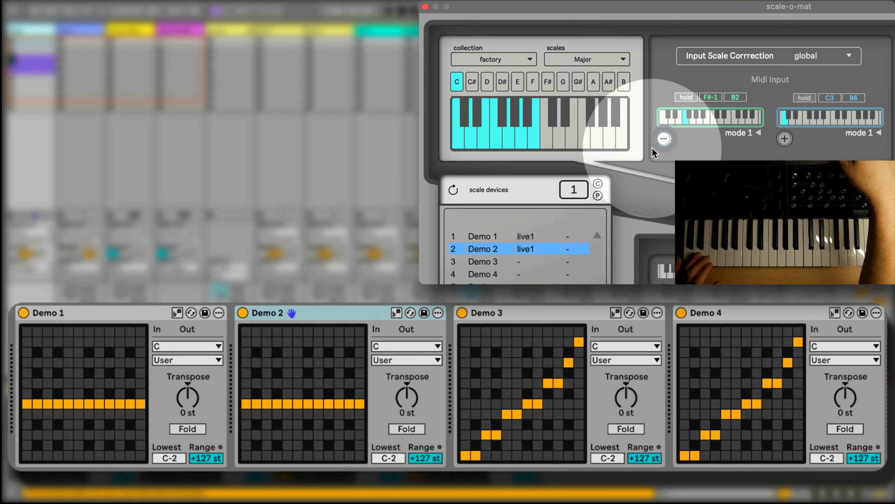
{"action": "left_click", "coordinate": [540, 261]}
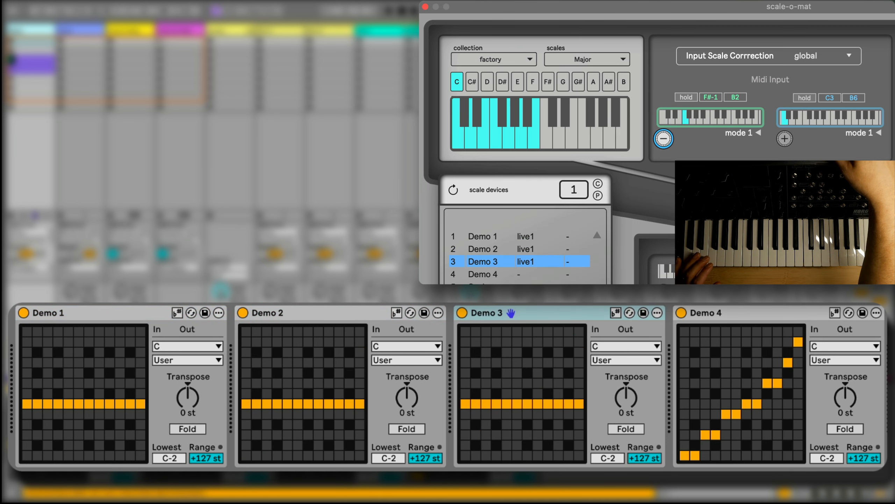
{"action": "left_click", "coordinate": [529, 274]}
{"action": "left_click", "coordinate": [663, 138]}
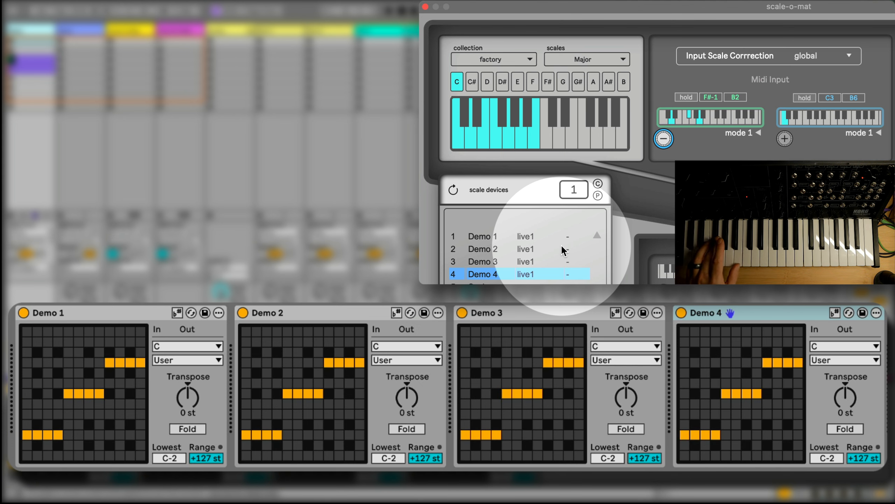
Step: Connect the first MIDI input's live scale to both Bass devices and both Seq devices
{"action": "left_click", "coordinate": [497, 226]}
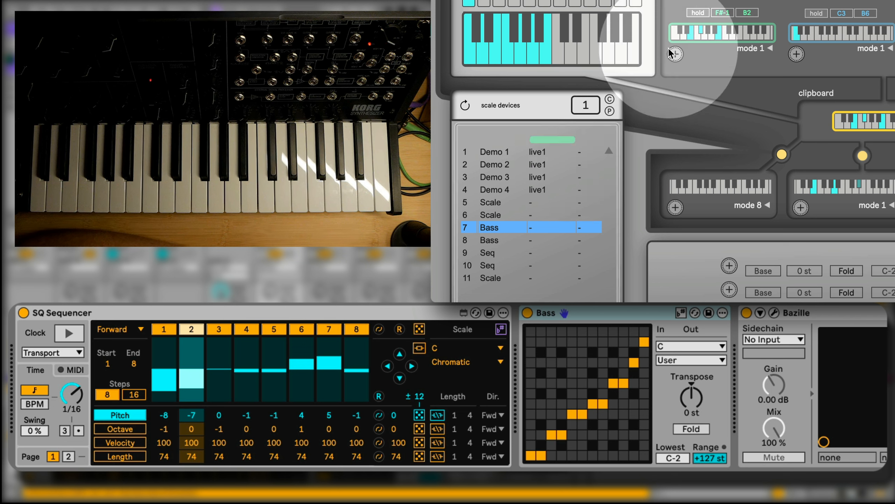
{"action": "left_click", "coordinate": [526, 241]}
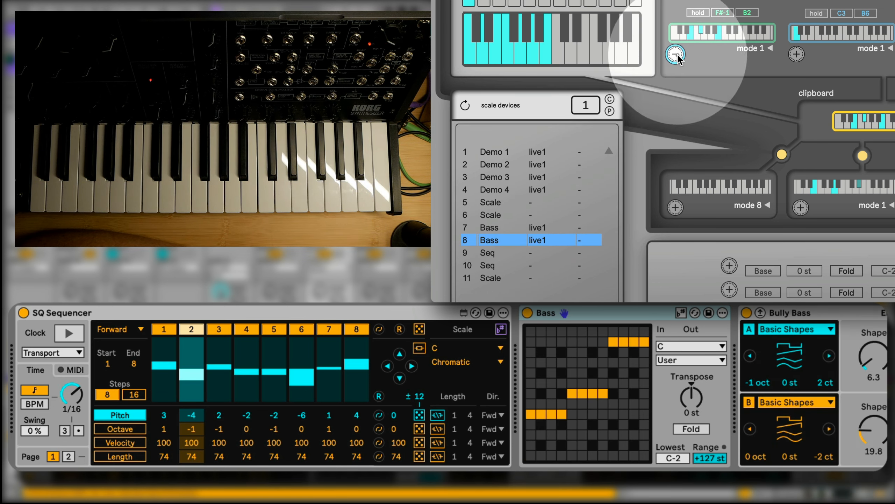
{"action": "left_click", "coordinate": [521, 251]}
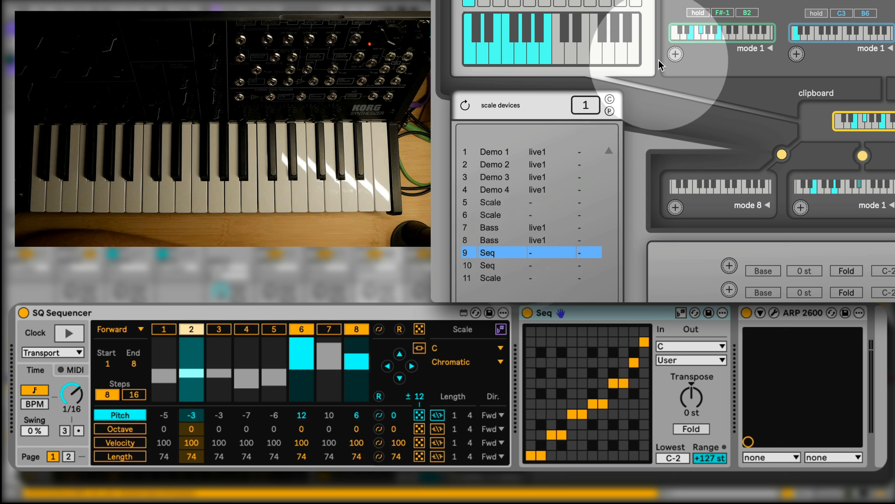
{"action": "left_click", "coordinate": [532, 265]}
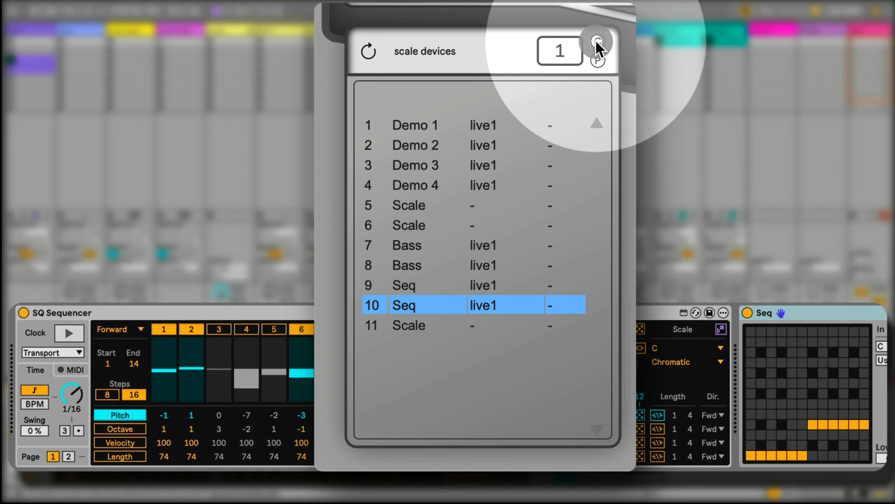
Step: Copy the scale device assignments of set 1 and paste them into set 2
{"action": "type", "text": "2"}
{"action": "key", "text": "Return"}
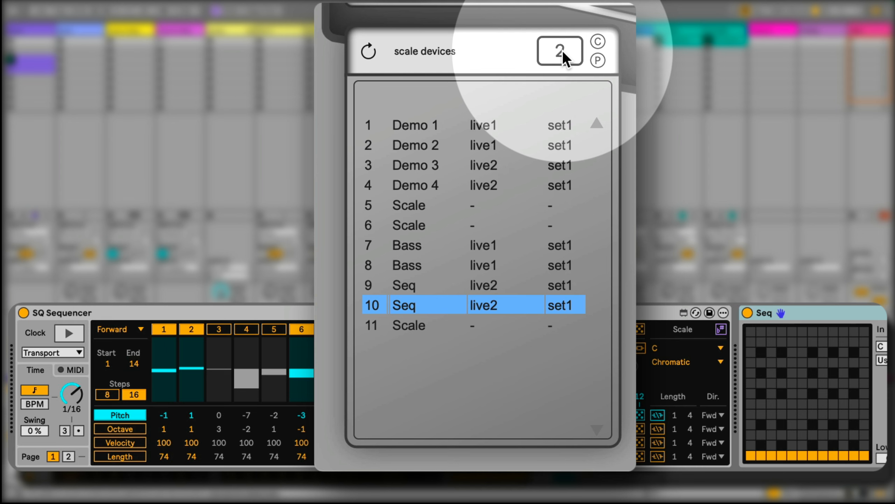
{"action": "left_click", "coordinate": [599, 60]}
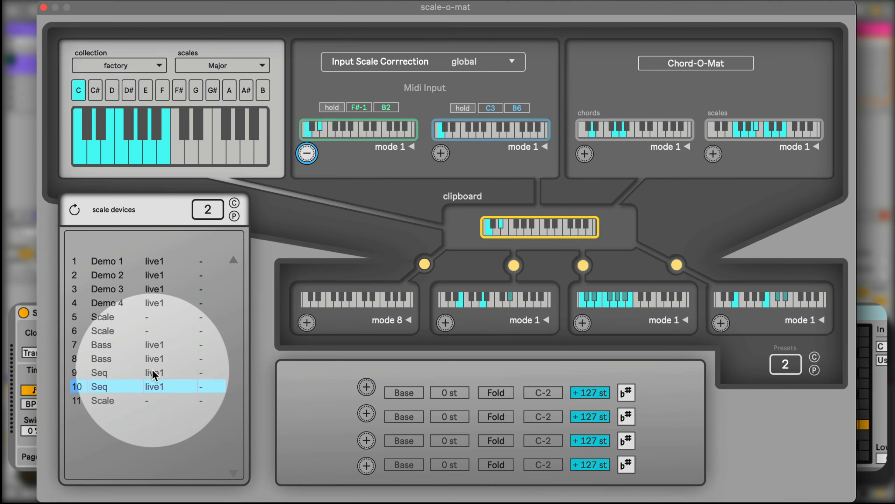
Step: Connect the second MIDI input's live scale to the Demo 3, Demo 4 and both Seq devices in set 2
{"action": "left_click", "coordinate": [483, 285]}
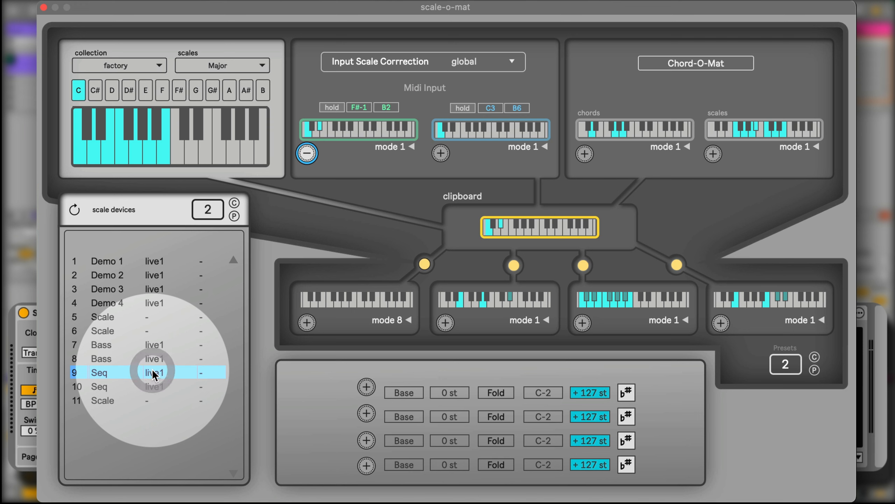
{"action": "left_click", "coordinate": [159, 290]}
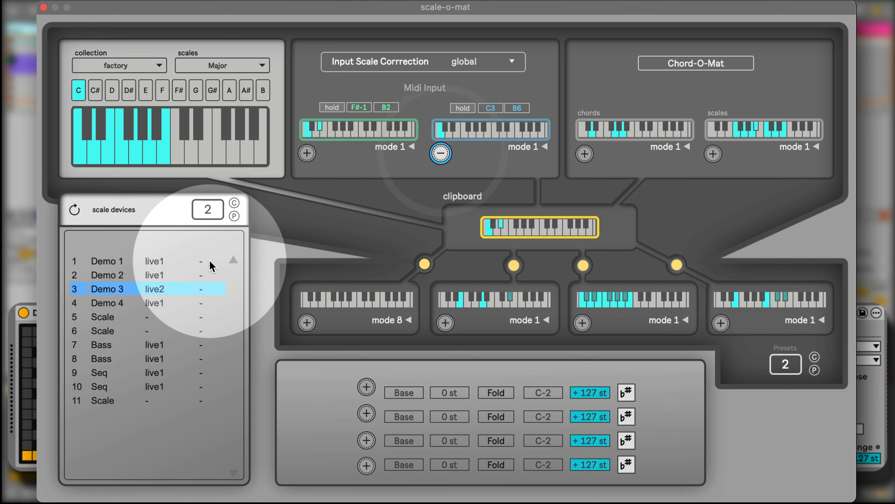
{"action": "left_click", "coordinate": [166, 300]}
{"action": "left_click", "coordinate": [163, 373]}
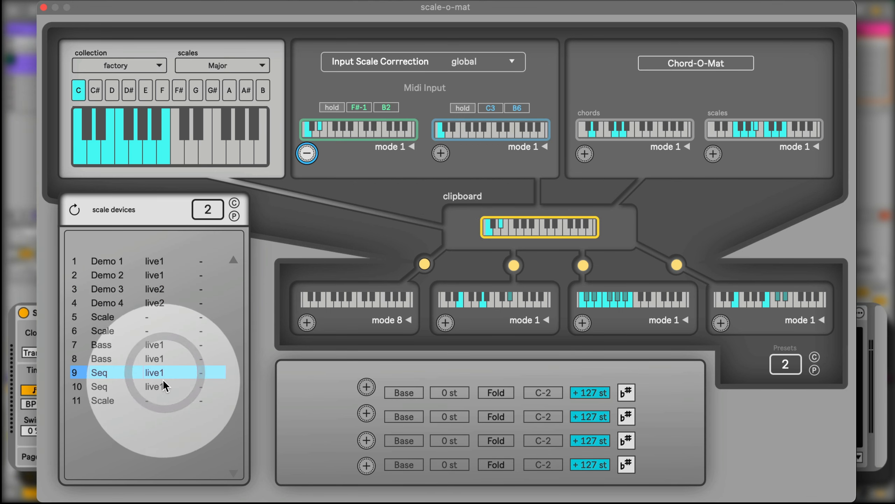
{"action": "left_click", "coordinate": [176, 386]}
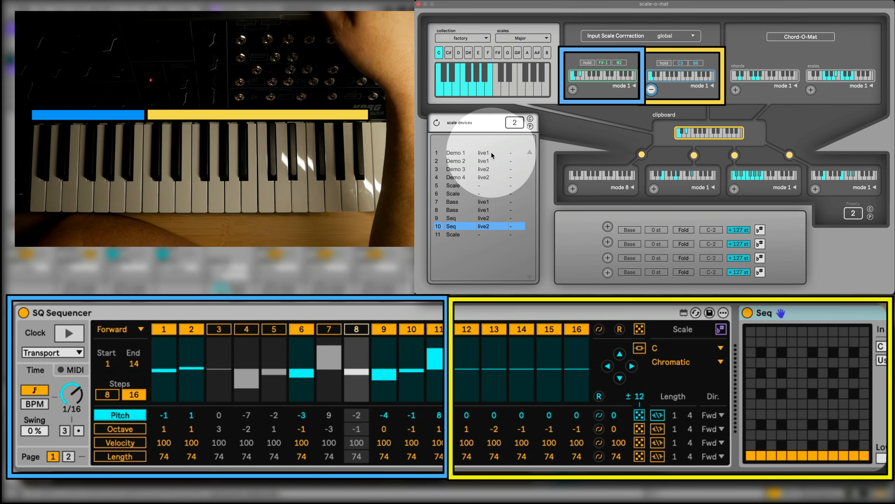
Step: Select the Demo 1 device, recall scale device set 1 and select the first Bass device
{"action": "left_click", "coordinate": [448, 166]}
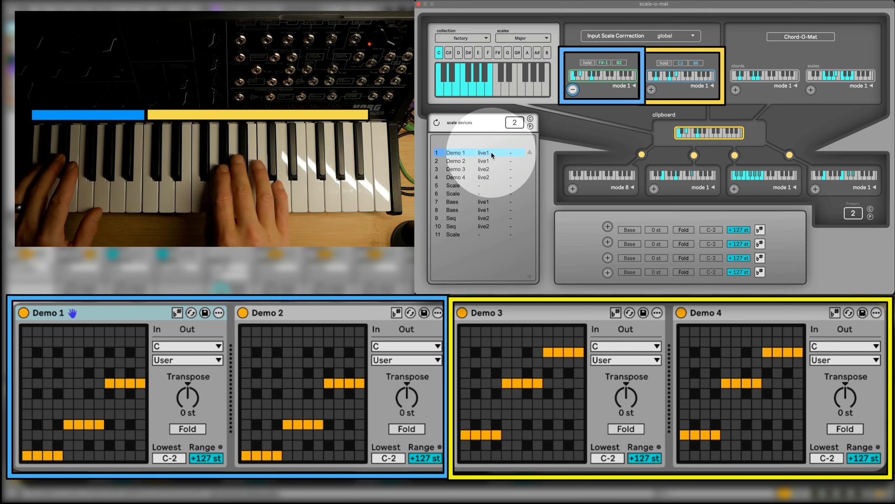
{"action": "left_click_drag", "start_coordinate": [515, 121], "coordinate": [517, 125]}
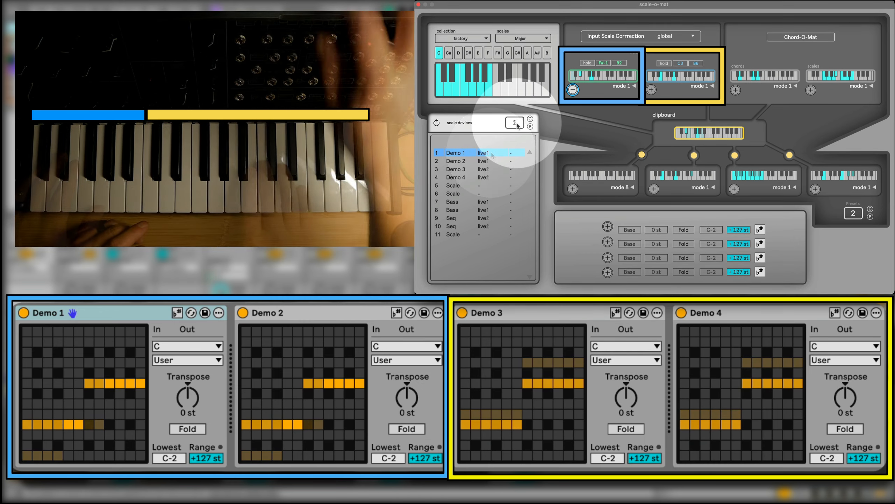
{"action": "left_click", "coordinate": [473, 201]}
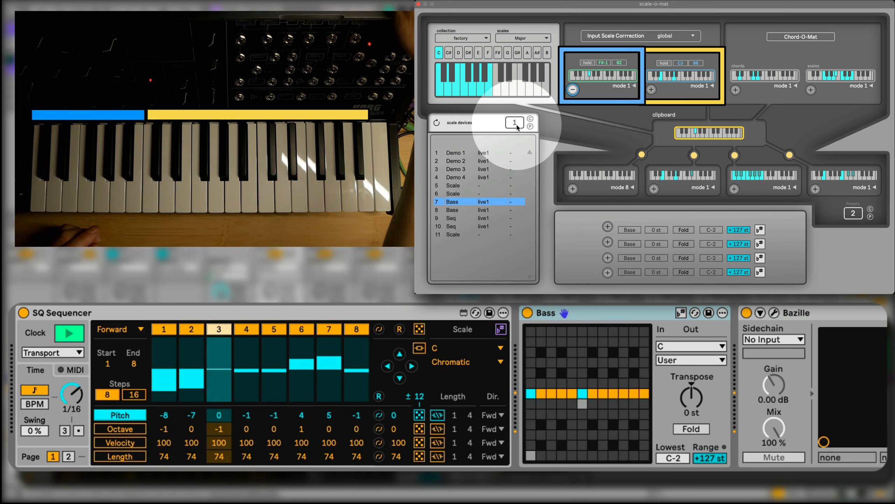
Step: Switch the scale devices to set 6 and the stored scales to preset 1
{"action": "scroll", "coordinate": [517, 127], "scroll_direction": "up", "scroll_amount": 1}
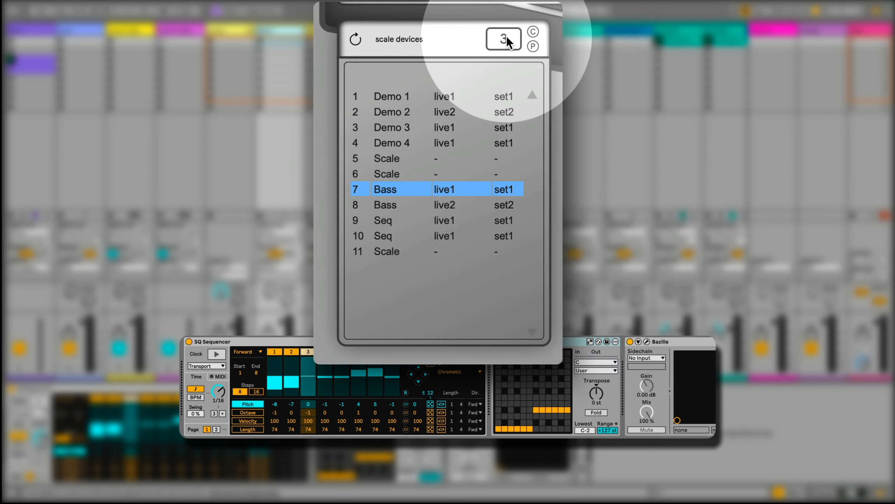
{"action": "scroll", "coordinate": [506, 36], "scroll_direction": "up", "scroll_amount": 1}
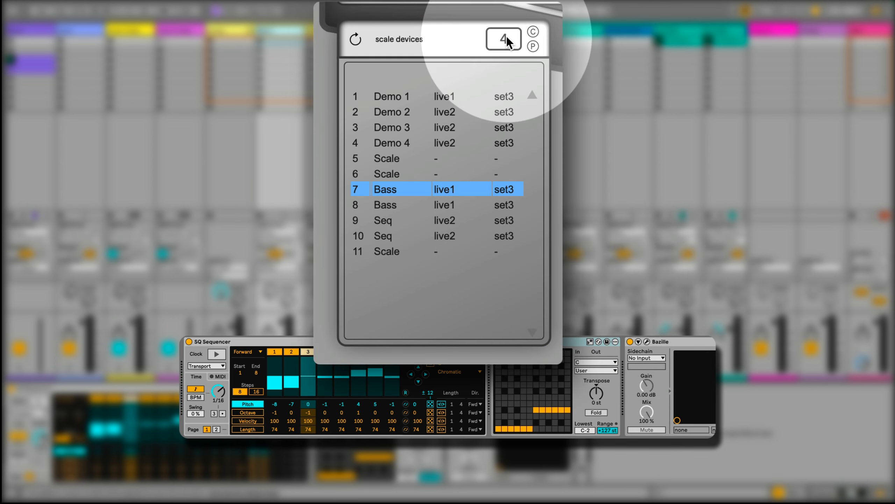
{"action": "scroll", "coordinate": [507, 36], "scroll_direction": "up", "scroll_amount": 2}
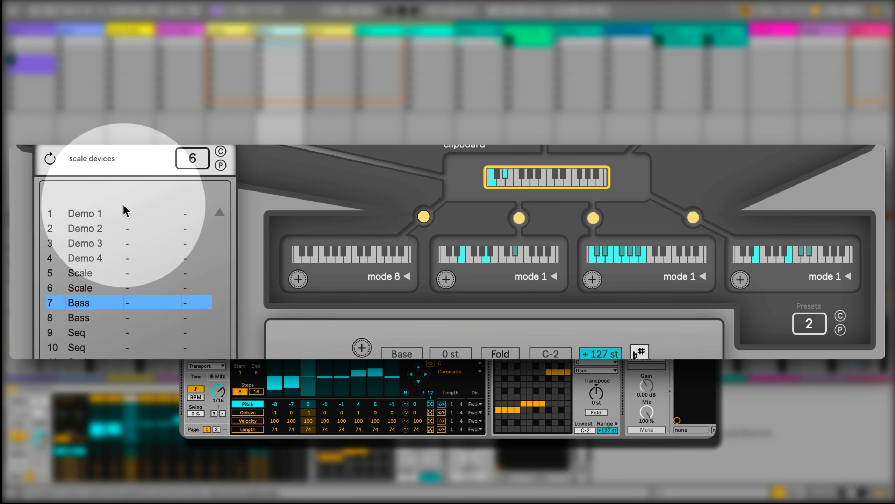
{"action": "left_click", "coordinate": [122, 211]}
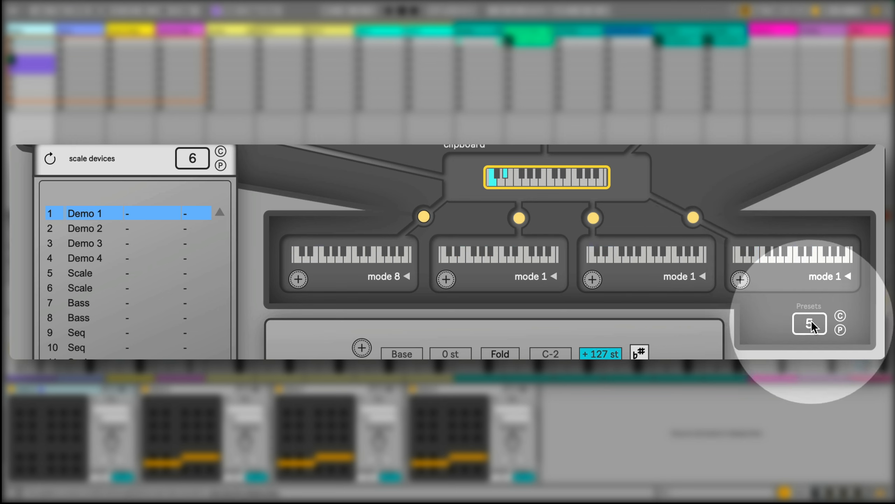
{"action": "left_click_drag", "start_coordinate": [811, 325], "coordinate": [814, 229]}
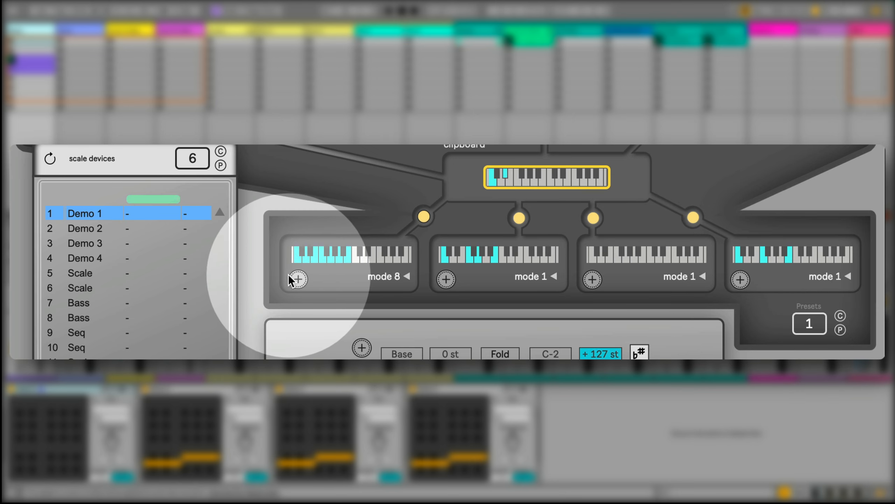
Step: Connect the first stored scale to the Demo 1, Demo 2, Demo 3 and Demo 4 devices
{"action": "left_click", "coordinate": [147, 214]}
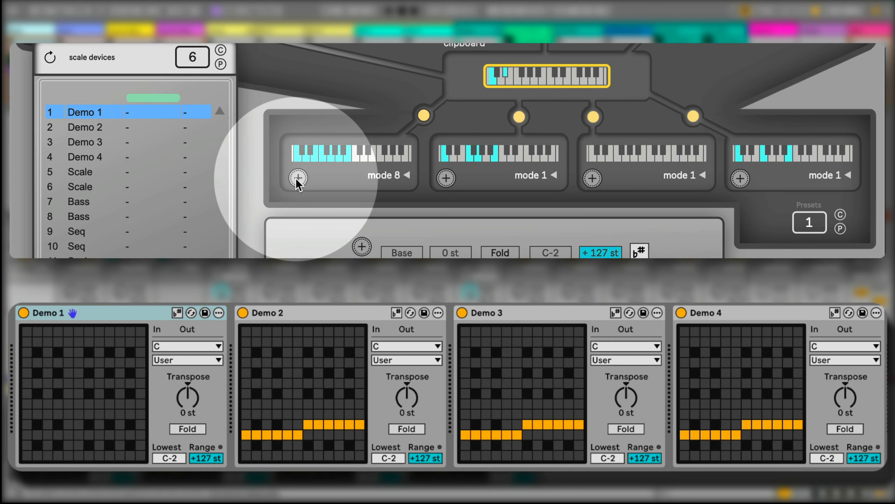
{"action": "left_click", "coordinate": [297, 179]}
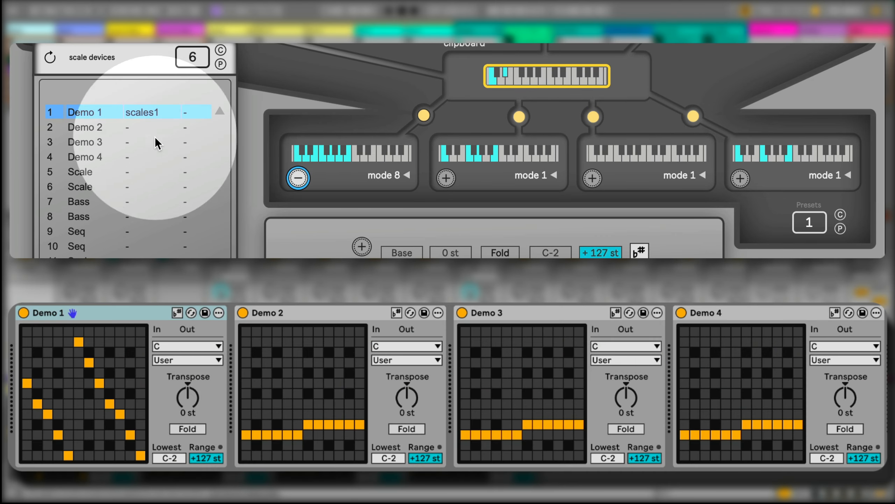
{"action": "left_click", "coordinate": [147, 126]}
{"action": "left_click", "coordinate": [297, 178]}
{"action": "left_click", "coordinate": [158, 143]}
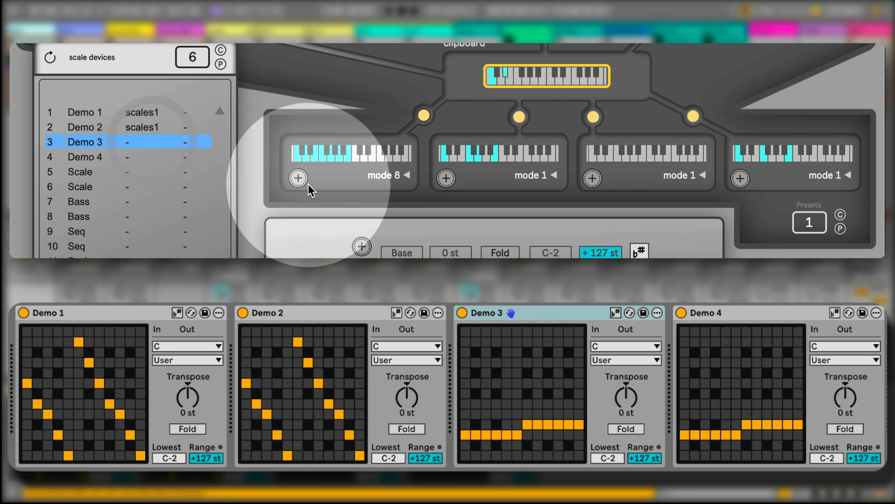
{"action": "left_click", "coordinate": [298, 178]}
{"action": "left_click", "coordinate": [147, 157]}
{"action": "left_click", "coordinate": [298, 178]}
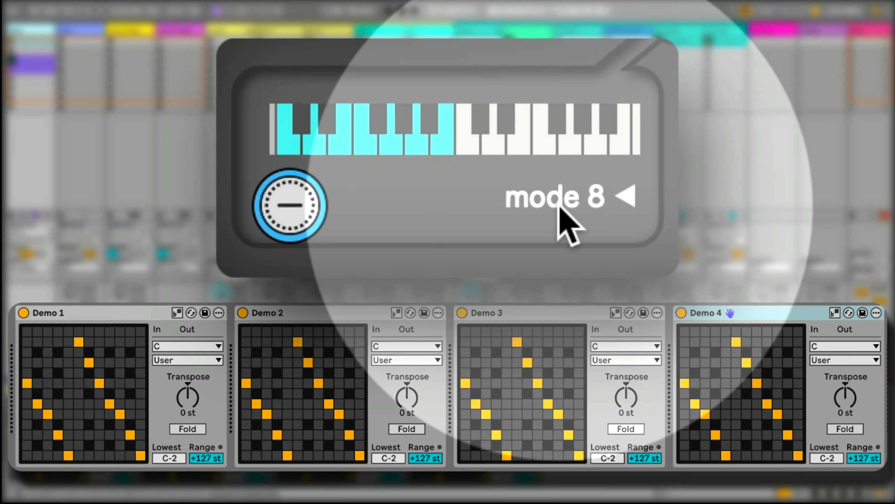
Step: Run the first stored scale through modes such as 9 and 10 and return it to mode 1
{"action": "left_click_drag", "start_coordinate": [385, 190], "coordinate": [385, 195]}
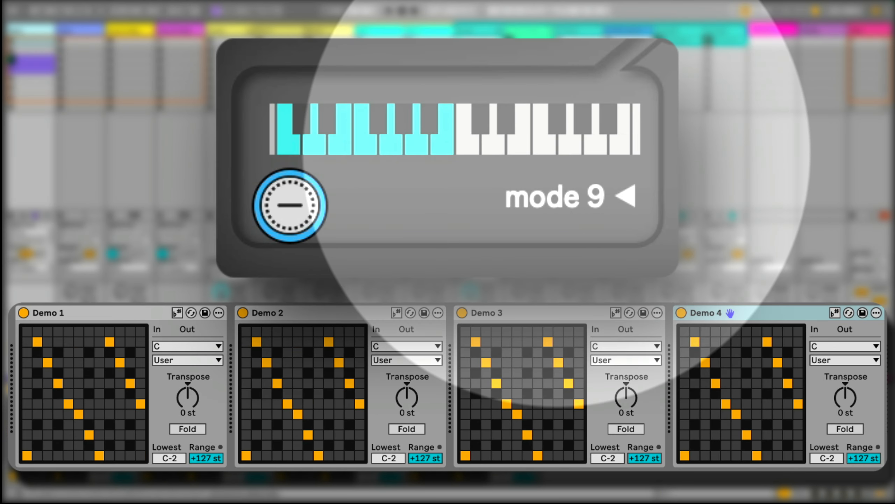
{"action": "left_click_drag", "start_coordinate": [592, 196], "coordinate": [593, 214]}
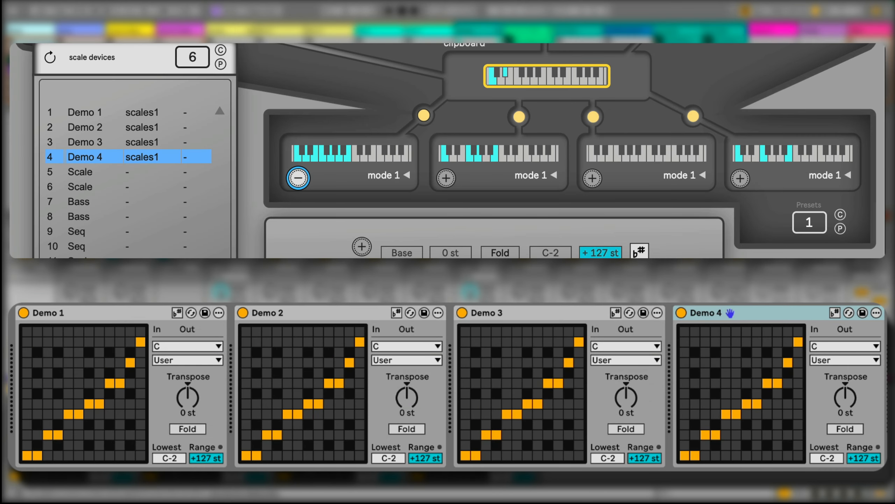
{"action": "left_click_drag", "start_coordinate": [385, 175], "coordinate": [384, 165]}
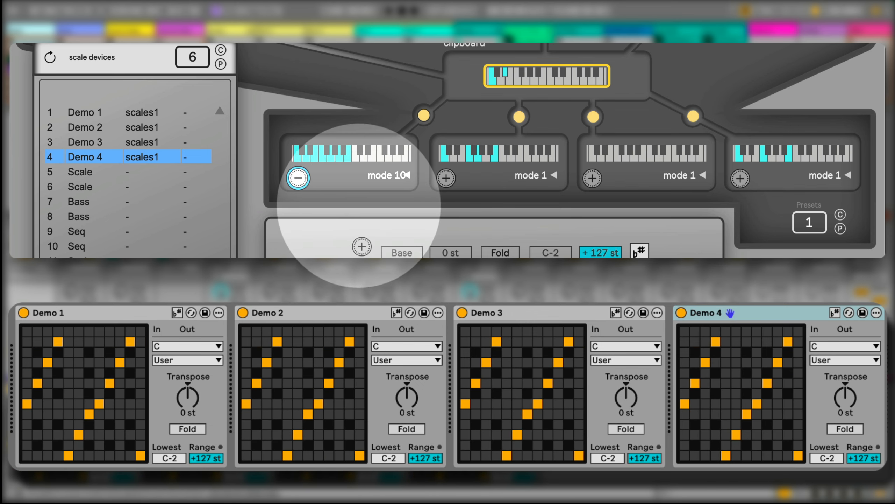
Step: Connect the first stored scale to both Bass devices and both Seq devices
{"action": "left_click", "coordinate": [151, 217]}
{"action": "left_click", "coordinate": [149, 231]}
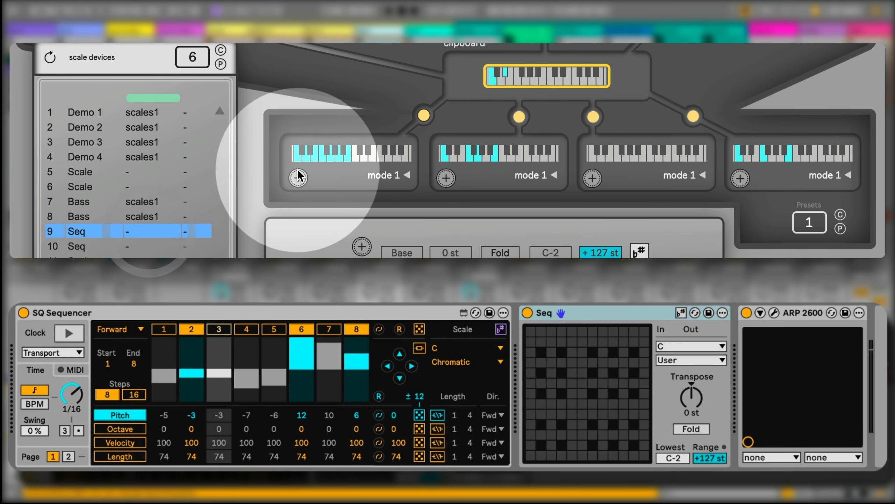
{"action": "left_click", "coordinate": [297, 176]}
{"action": "left_click", "coordinate": [148, 244]}
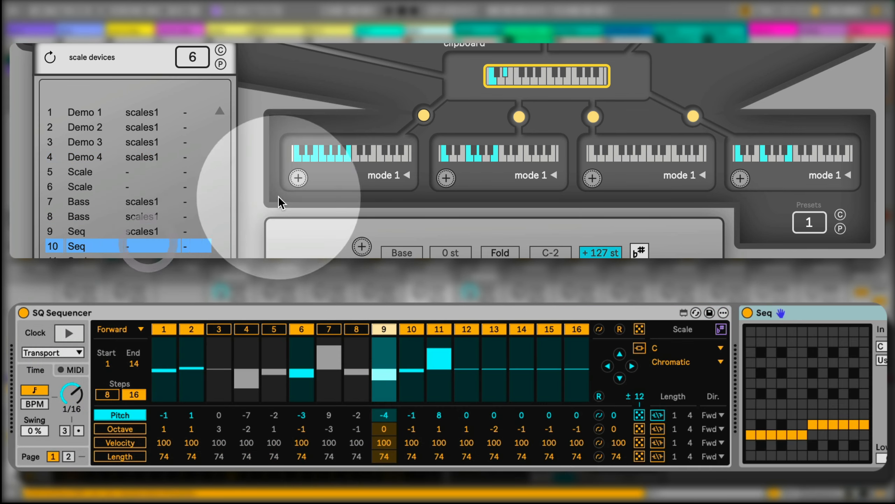
{"action": "left_click", "coordinate": [297, 180]}
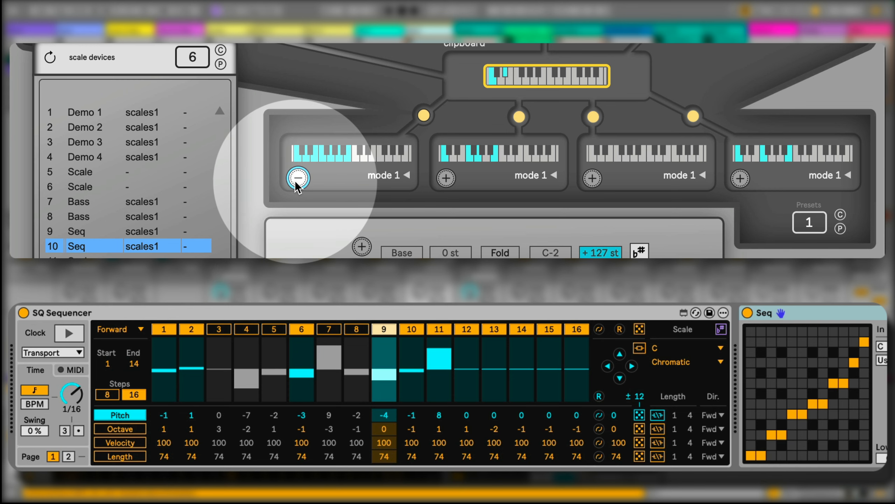
Step: With playback running, remove the notes D, F and A from the first stored scale and set it to mode 4
{"action": "key", "text": "space"}
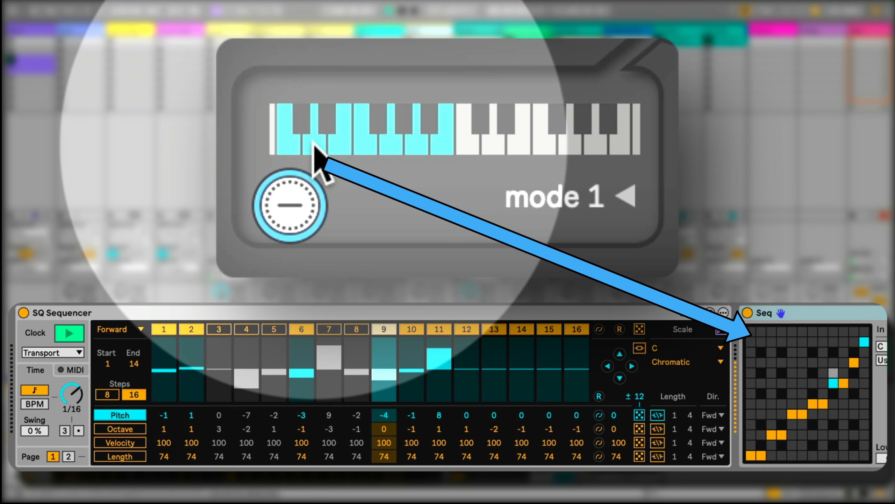
{"action": "left_click", "coordinate": [315, 146]}
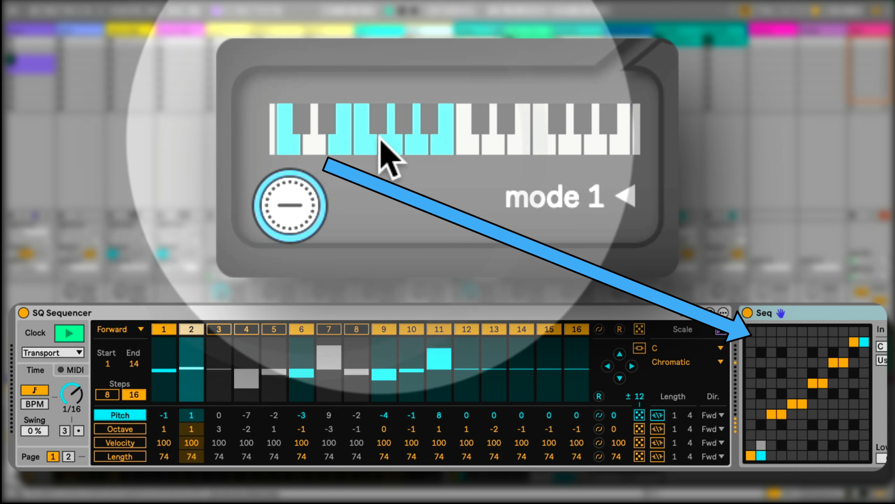
{"action": "left_click", "coordinate": [368, 143]}
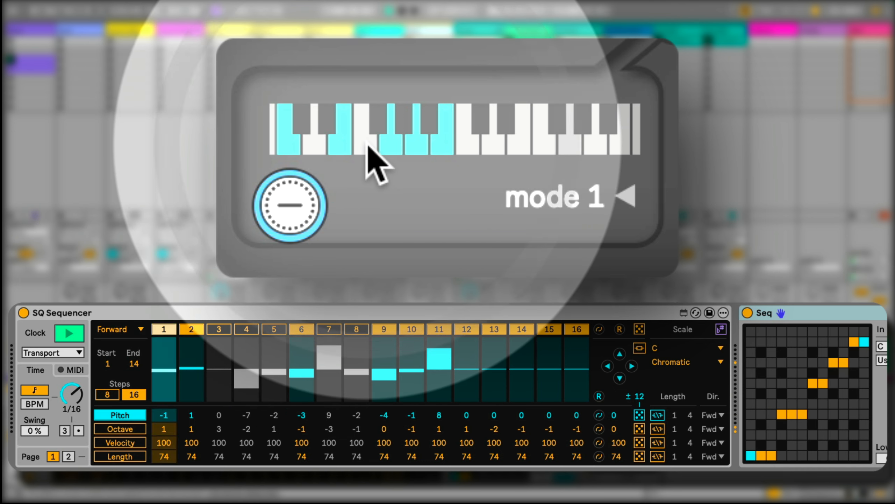
{"action": "left_click", "coordinate": [416, 140]}
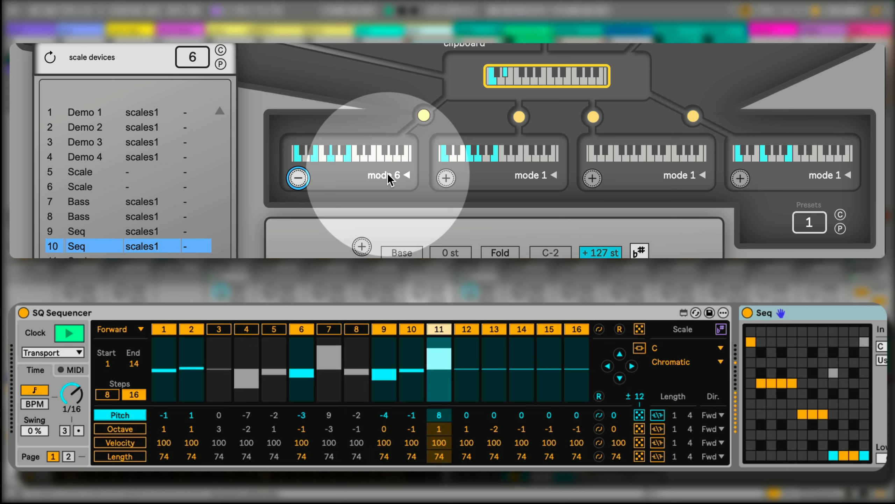
{"action": "left_click_drag", "start_coordinate": [389, 175], "coordinate": [393, 208]}
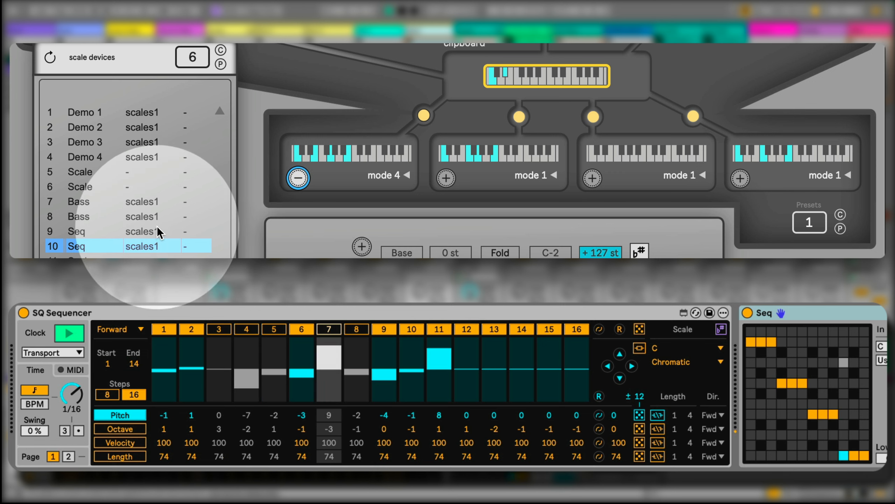
Step: Reconnect both Bass devices to the second stored scale
{"action": "left_click", "coordinate": [159, 203]}
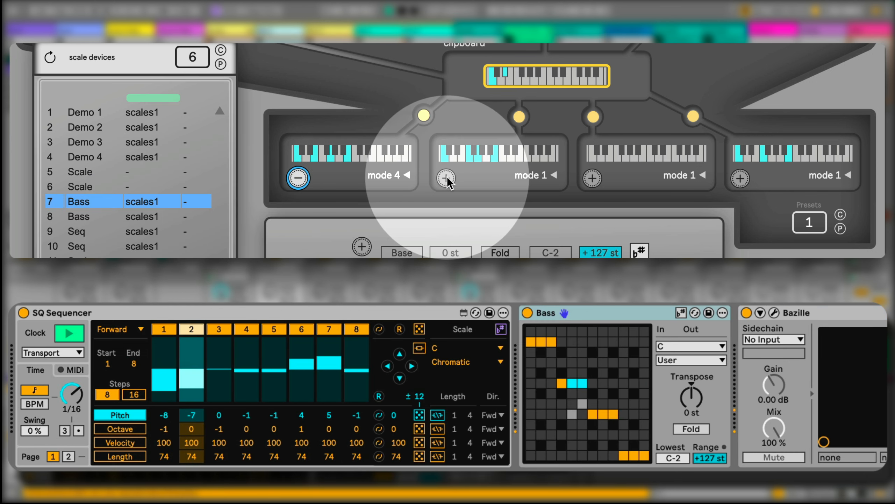
{"action": "left_click", "coordinate": [446, 178]}
{"action": "left_click", "coordinate": [162, 217]}
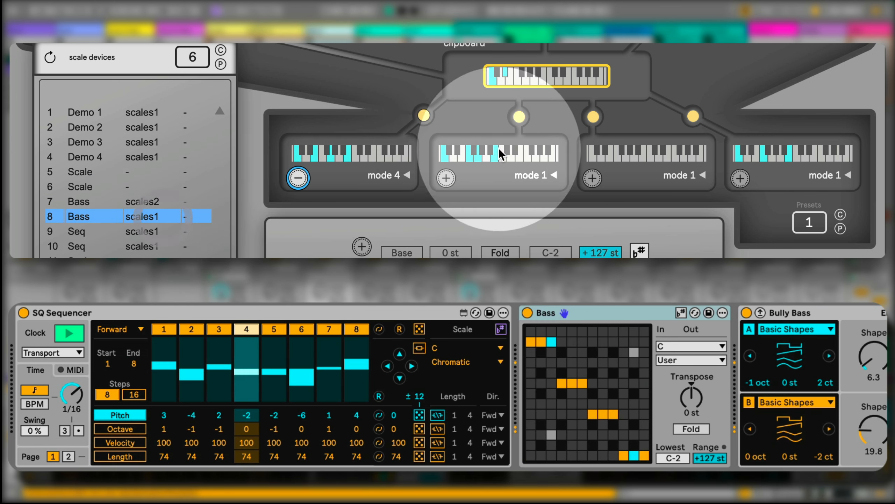
{"action": "left_click", "coordinate": [447, 178]}
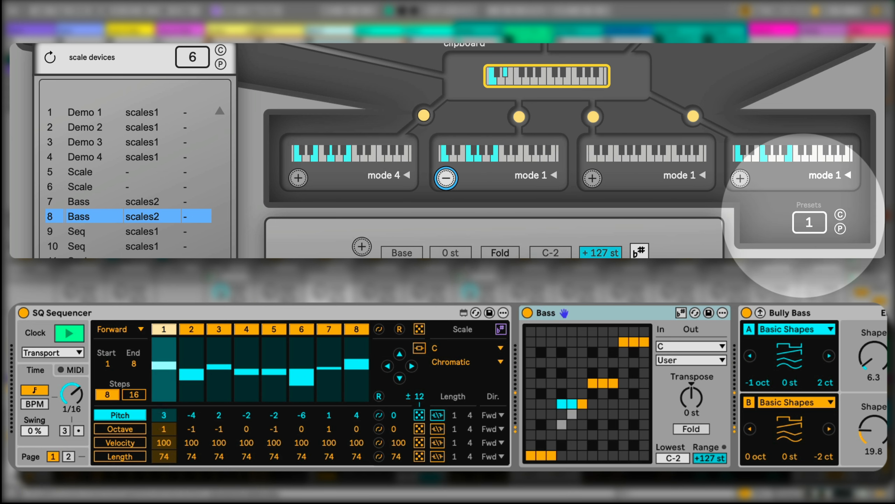
Step: Compare the stored scales of presets 1 and 2 during playback by alternating between the two presets
{"action": "left_click", "coordinate": [808, 224]}
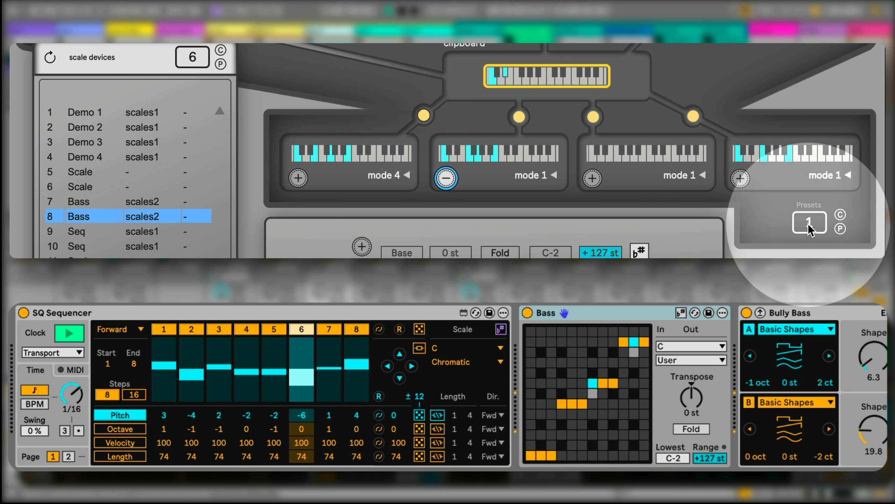
{"action": "type", "text": "2"}
{"action": "key", "text": "Return"}
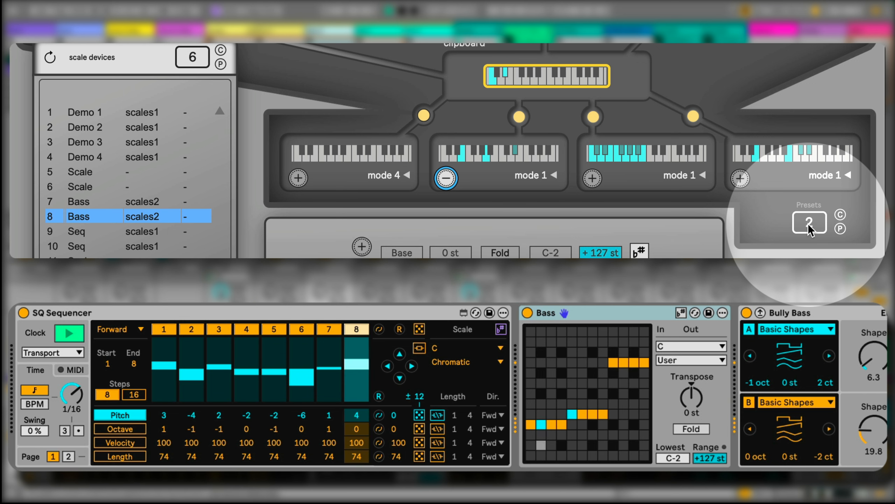
{"action": "type", "text": "1"}
{"action": "key", "text": "Return"}
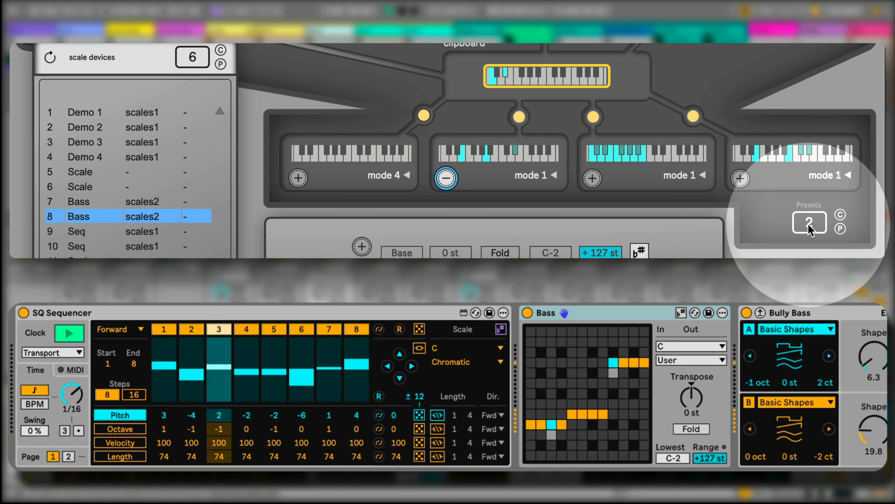
{"action": "scroll", "coordinate": [809, 226], "scroll_direction": "down", "scroll_amount": 1}
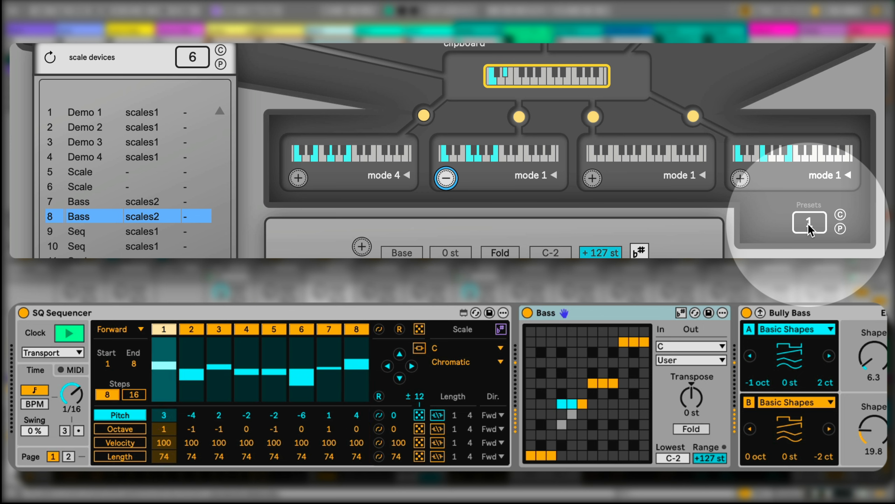
{"action": "scroll", "coordinate": [808, 226], "scroll_direction": "up", "scroll_amount": 1}
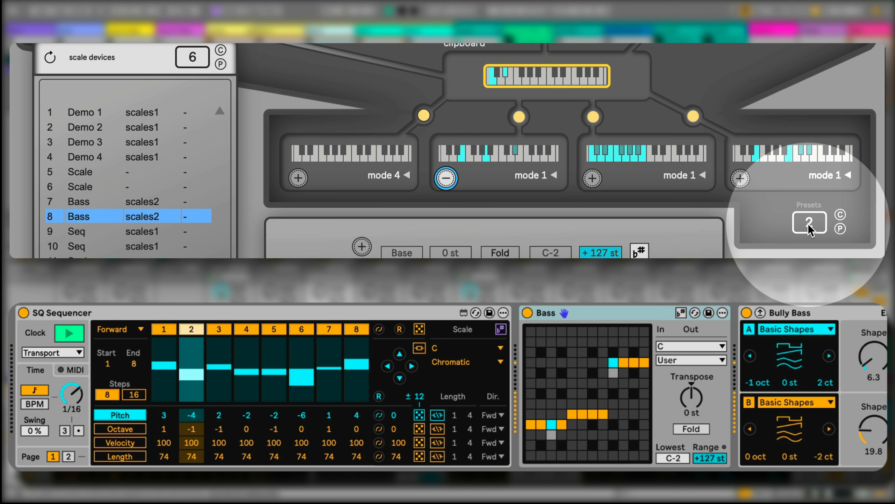
{"action": "scroll", "coordinate": [809, 225], "scroll_direction": "down", "scroll_amount": 1}
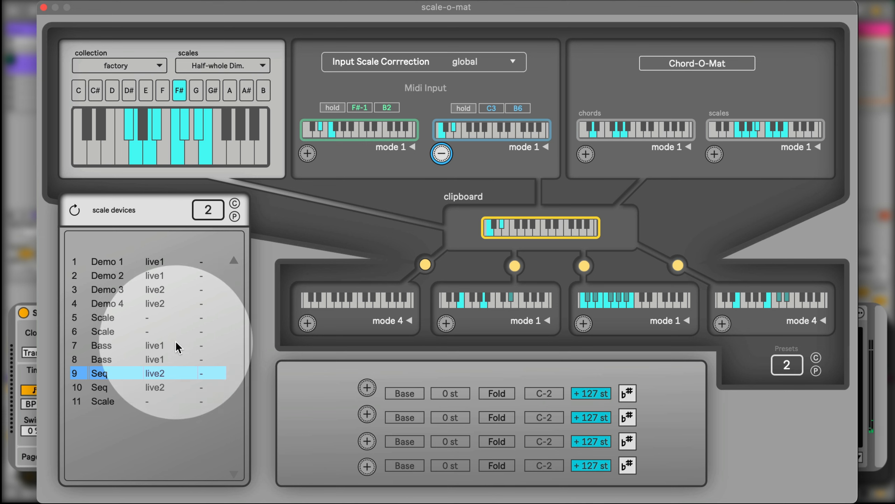
Step: Connect the first parameter set to the first Bass device and set its transposition to 14 st
{"action": "left_click", "coordinate": [175, 343]}
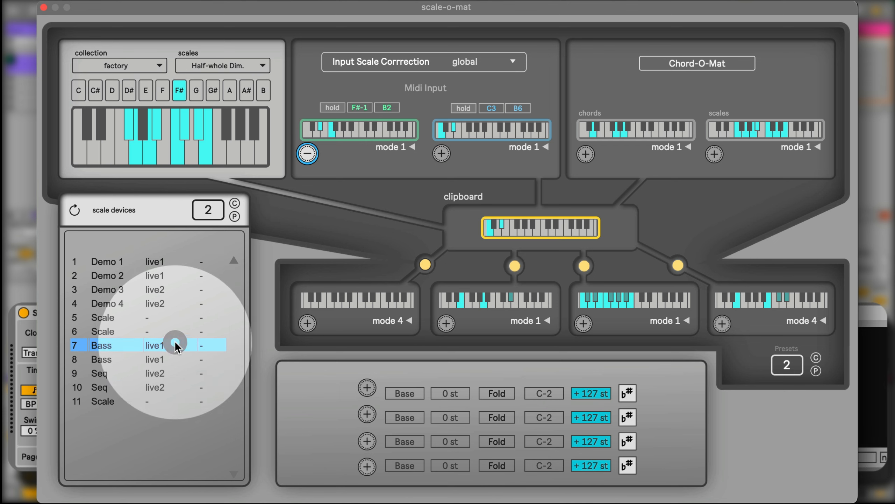
{"action": "left_click", "coordinate": [368, 389]}
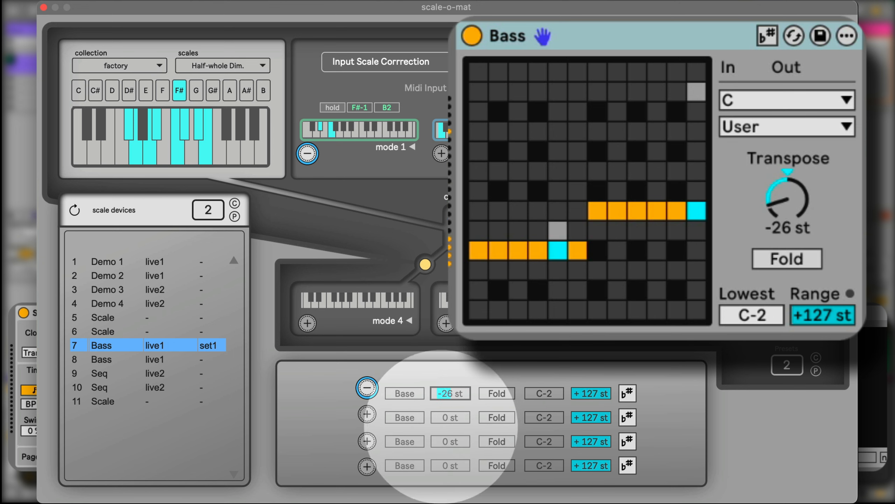
{"action": "type", "text": "1"}
{"action": "key", "text": "Return"}
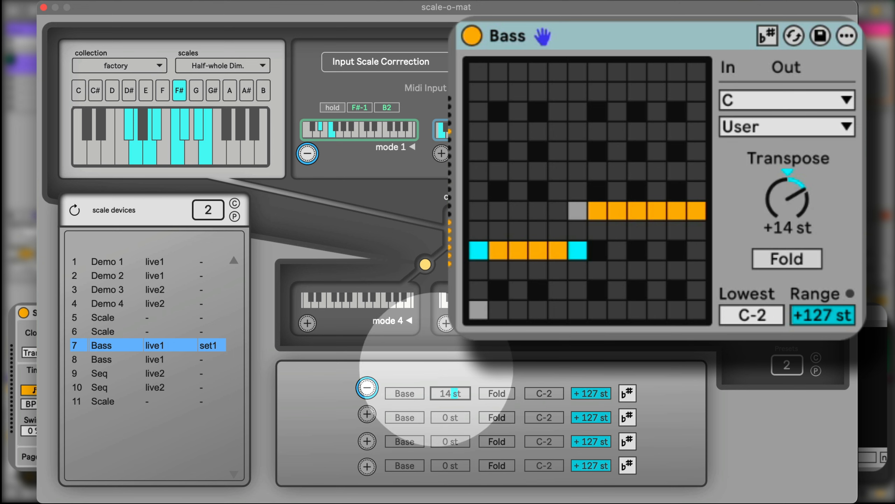